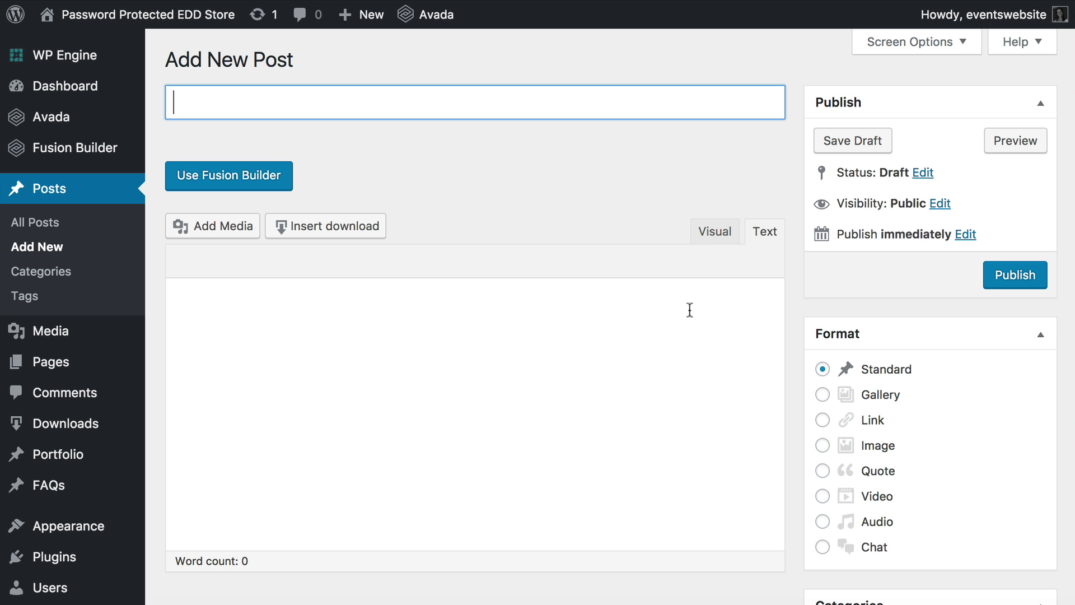
Show the visibility options for the new blank post
{"action": "left_click", "coordinate": [940, 203]}
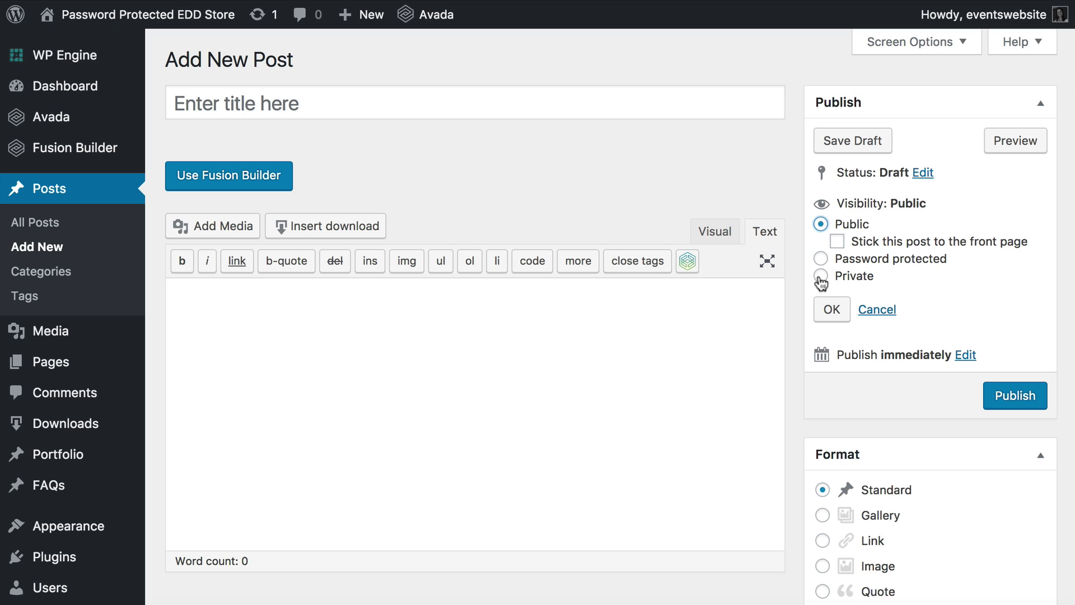
Select Private as the new post's visibility
{"action": "left_click", "coordinate": [822, 278]}
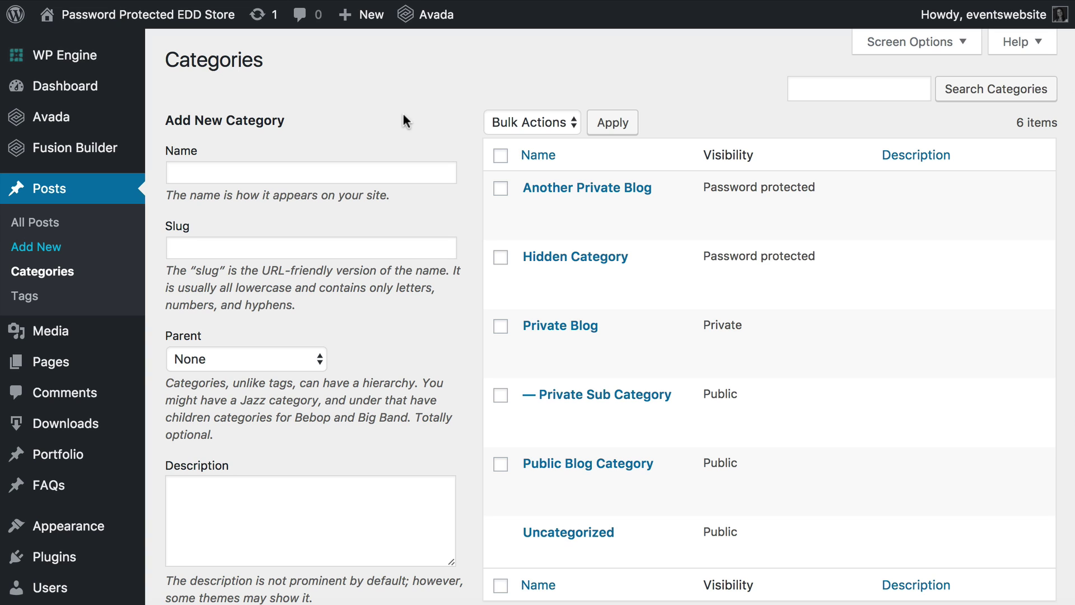
{"action": "scroll", "coordinate": [403, 120], "scroll_direction": "down", "scroll_amount": 1}
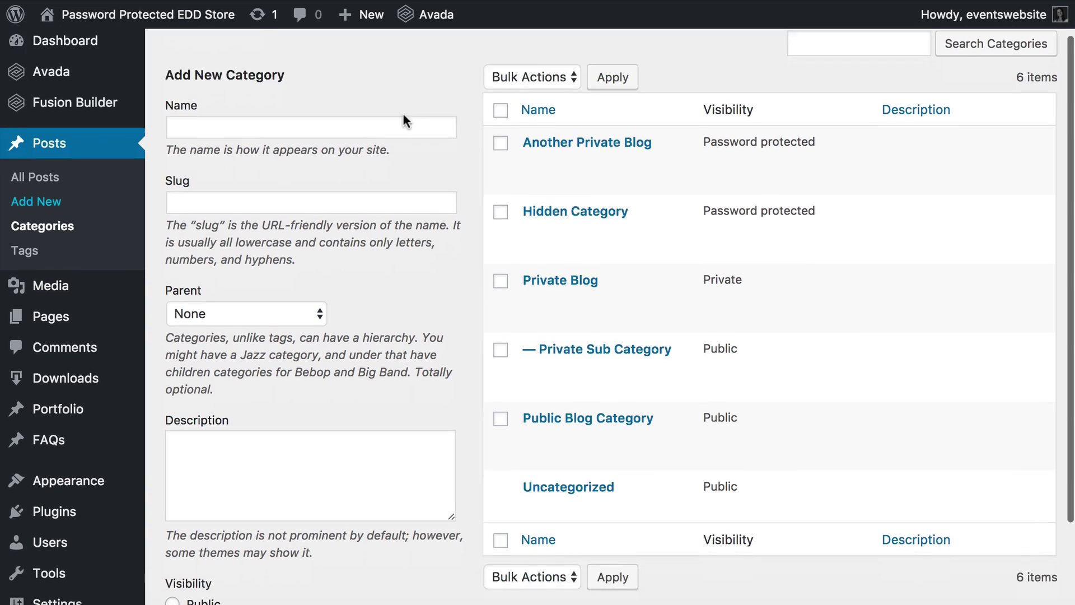
{"action": "scroll", "coordinate": [402, 120], "scroll_direction": "down", "scroll_amount": 4}
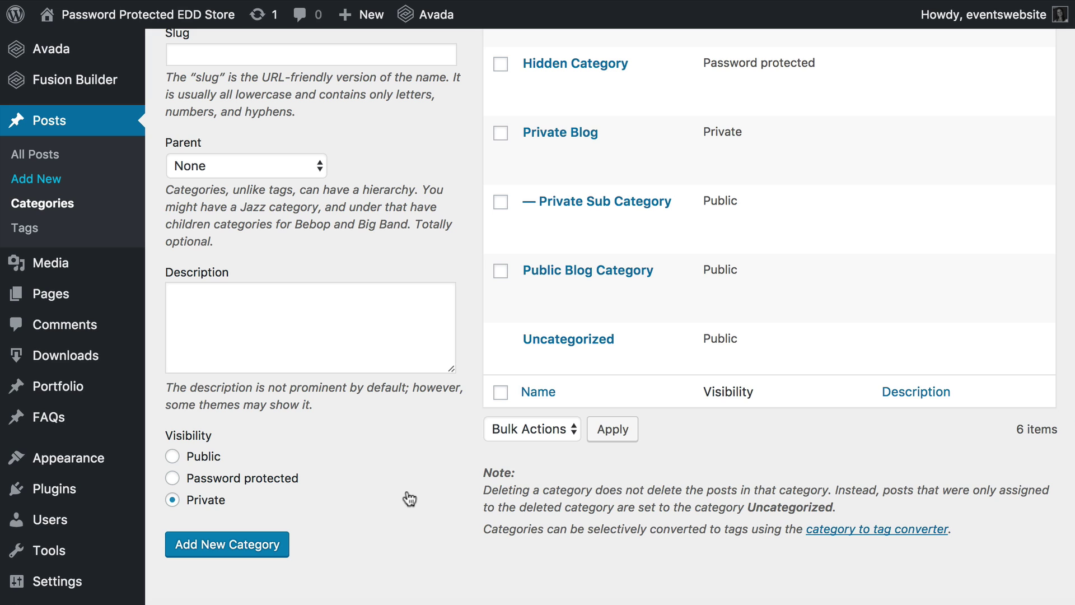
{"action": "scroll", "coordinate": [409, 498], "scroll_direction": "up", "scroll_amount": 5}
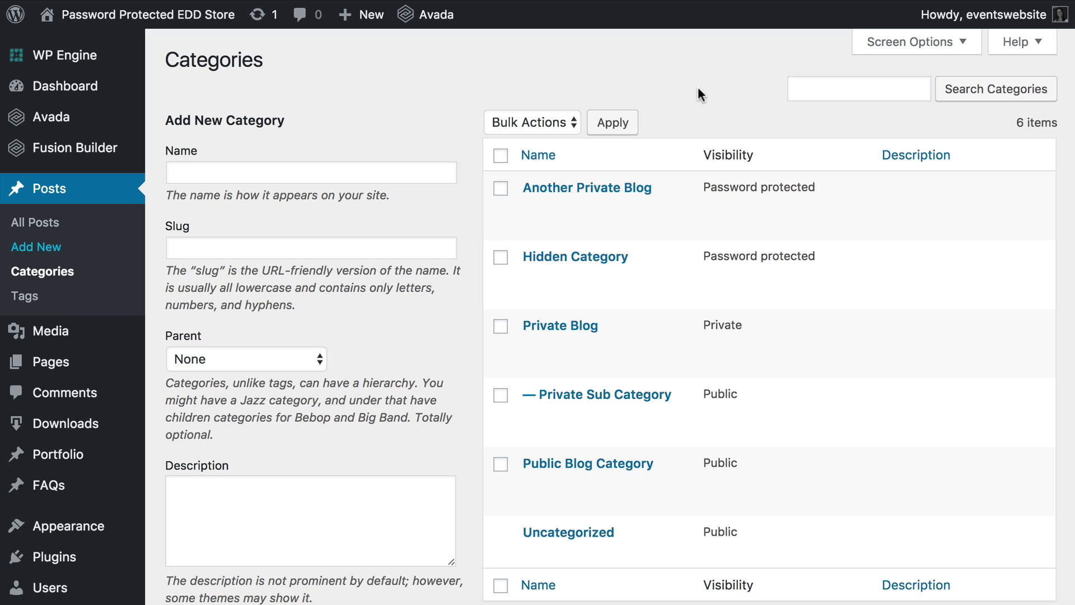
{"action": "scroll", "coordinate": [658, 110], "scroll_direction": "down", "scroll_amount": 1}
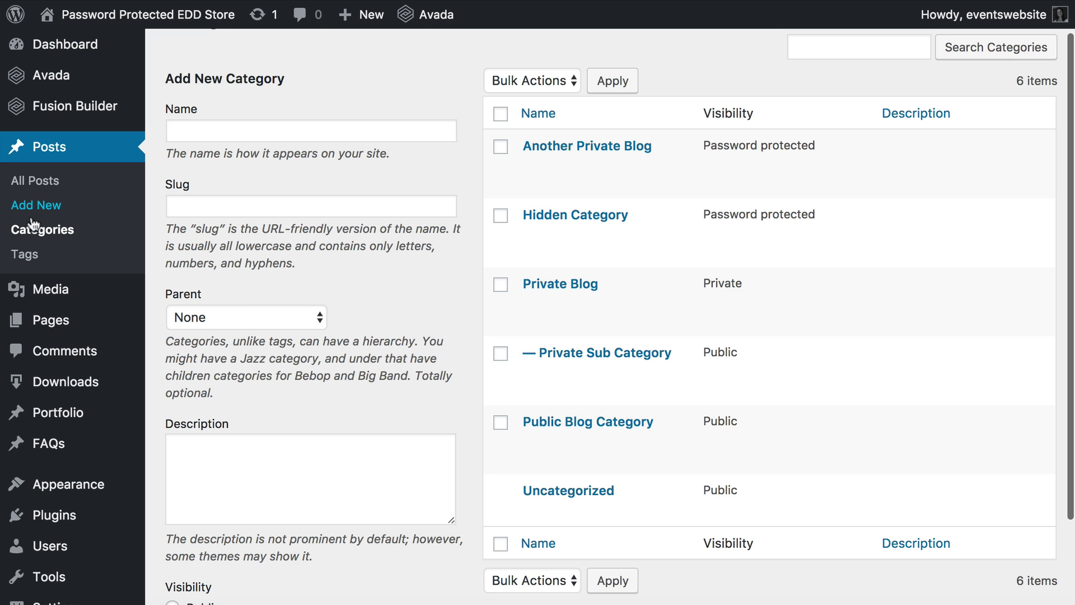
{"action": "scroll", "coordinate": [379, 434], "scroll_direction": "down", "scroll_amount": 3}
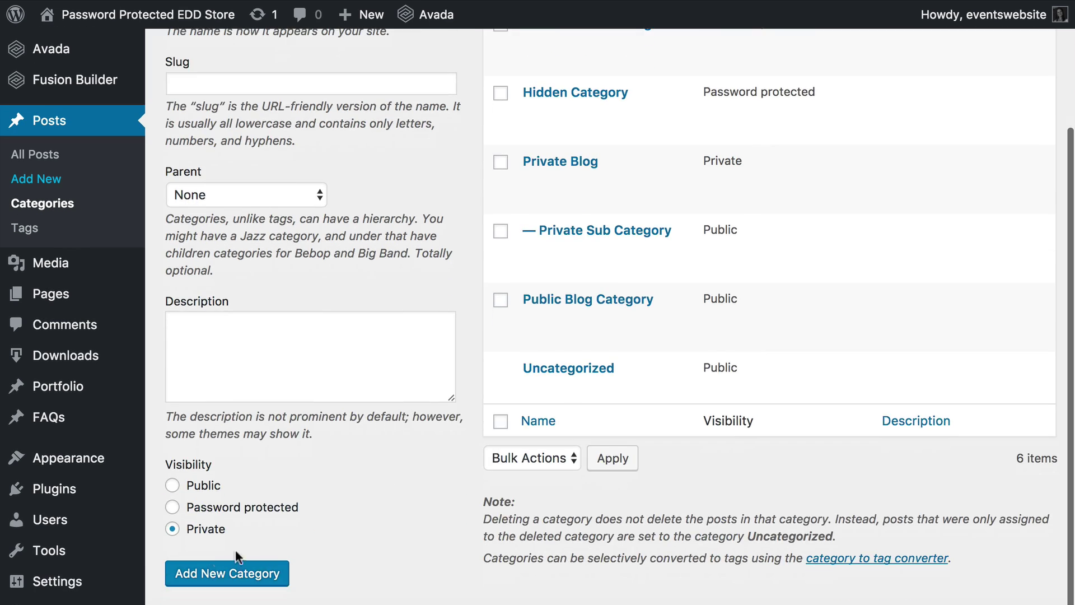
{"action": "left_click", "coordinate": [173, 529]}
{"action": "scroll", "coordinate": [273, 416], "scroll_direction": "up", "scroll_amount": 4}
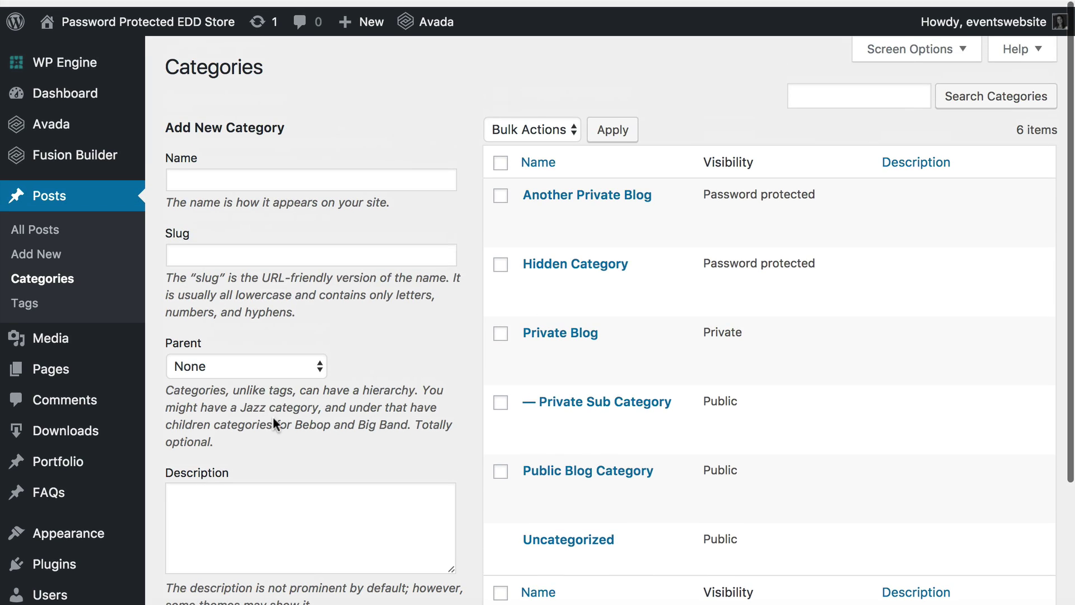
{"action": "double_click", "coordinate": [714, 326]}
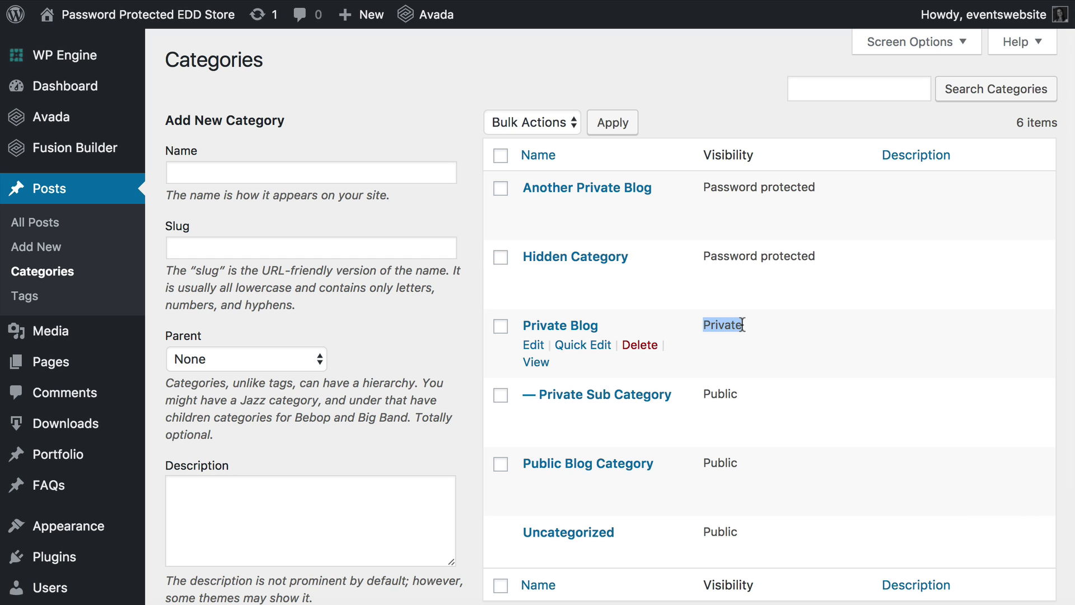
{"action": "left_click", "coordinate": [721, 327]}
{"action": "scroll", "coordinate": [722, 328], "scroll_direction": "down", "scroll_amount": 3}
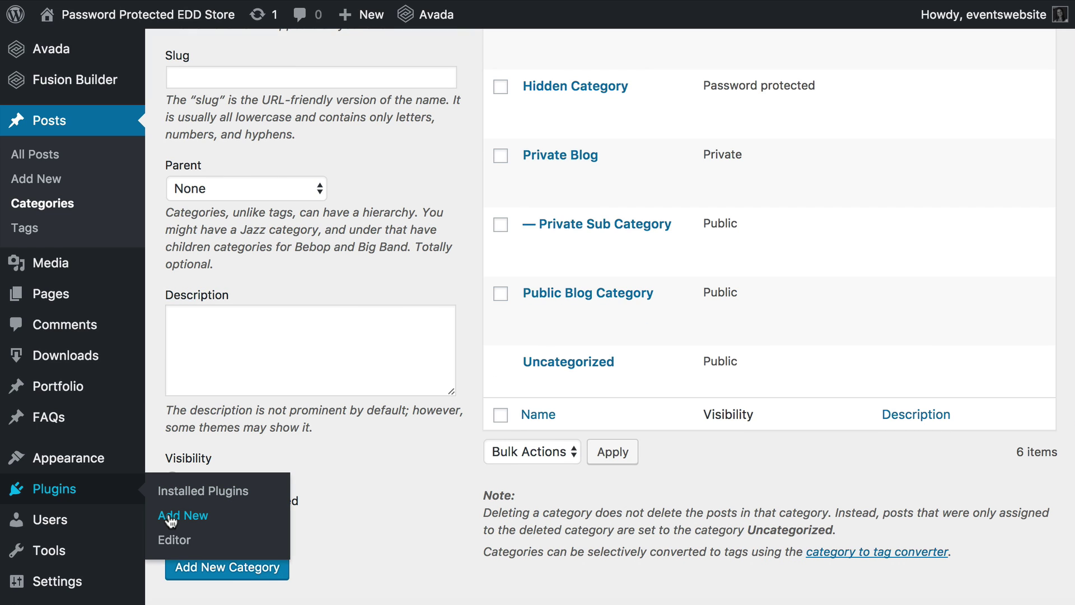
Search the plugin directory for 'user role editor', then install and activate it
{"action": "left_click", "coordinate": [170, 521]}
{"action": "left_click", "coordinate": [828, 120]}
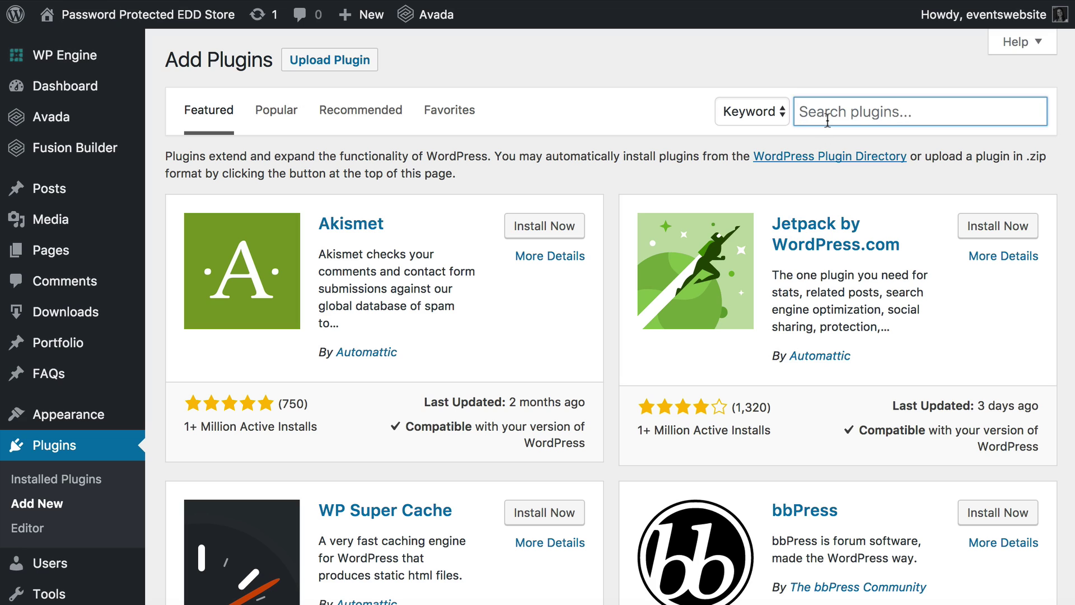
{"action": "type", "text": "user role edi"}
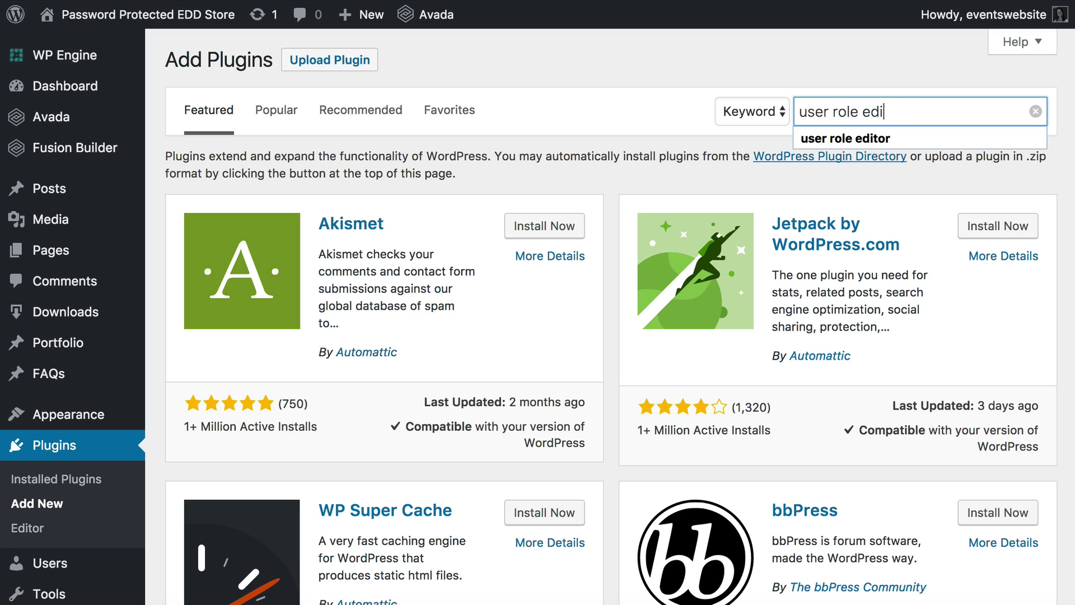
{"action": "type", "text": "tor"}
{"action": "key", "text": "Return"}
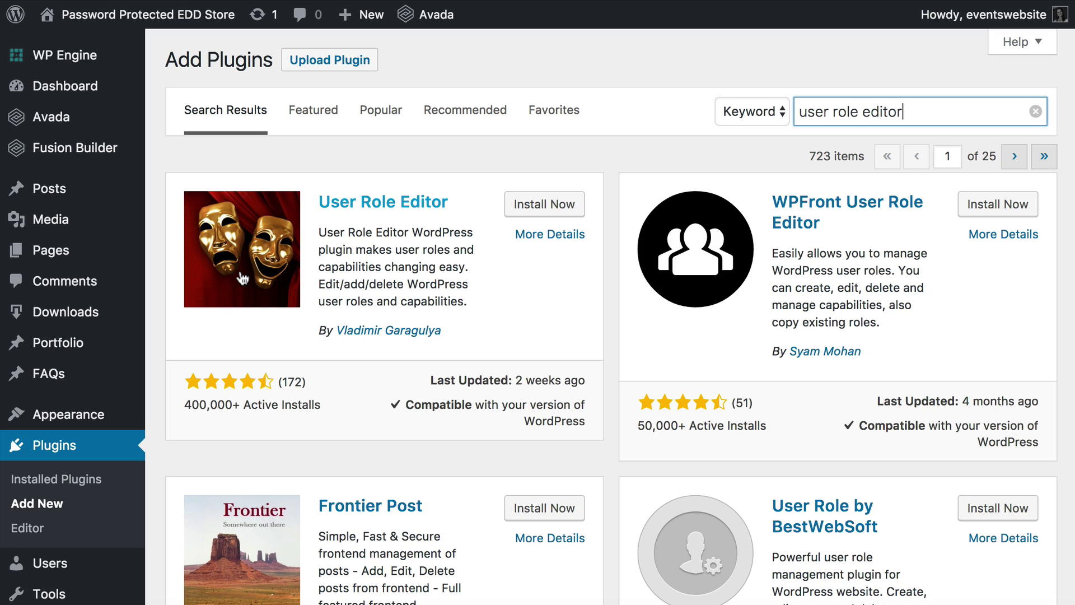
{"action": "left_click", "coordinate": [543, 206]}
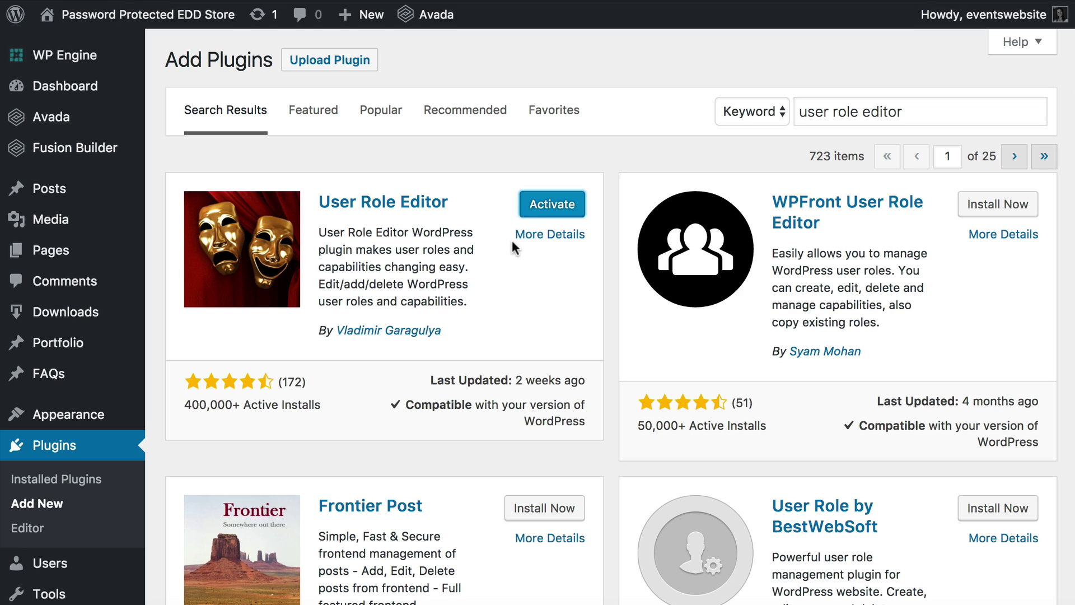
{"action": "left_click", "coordinate": [552, 205]}
{"action": "scroll", "coordinate": [398, 306], "scroll_direction": "down", "scroll_amount": 2}
{"action": "scroll", "coordinate": [398, 307], "scroll_direction": "down", "scroll_amount": 2}
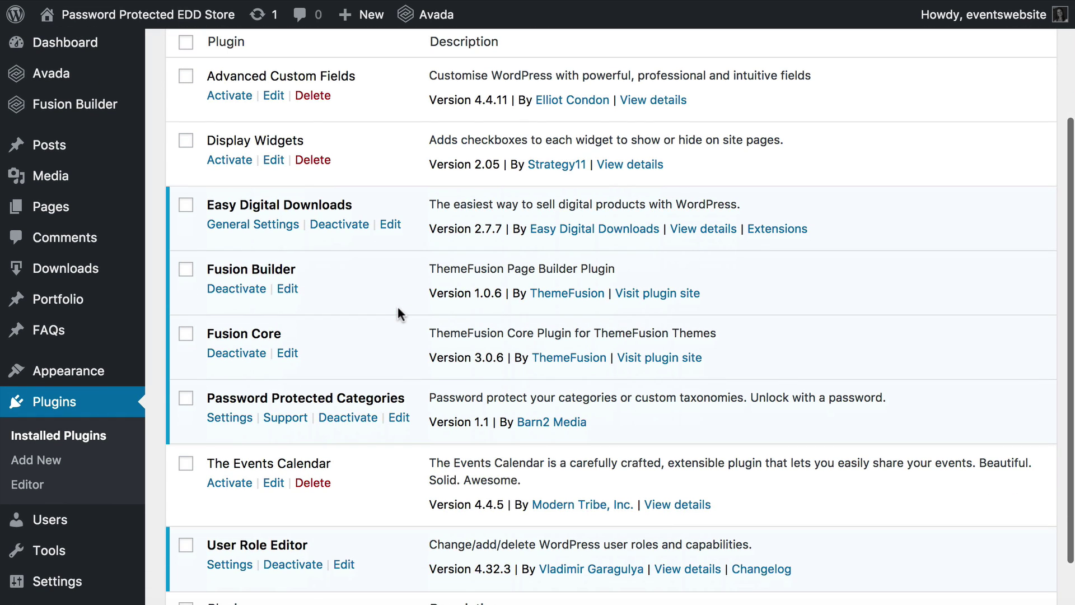
{"action": "mouse_move", "coordinate": [50, 520]}
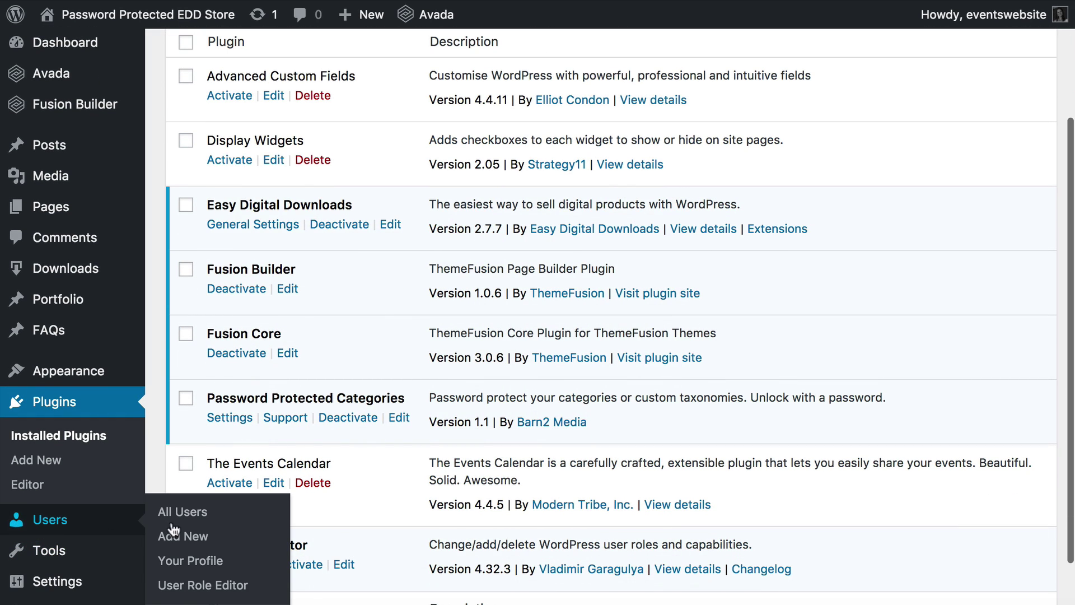
Choose Subscriber as the role to edit in User Role Editor
{"action": "left_click", "coordinate": [168, 583]}
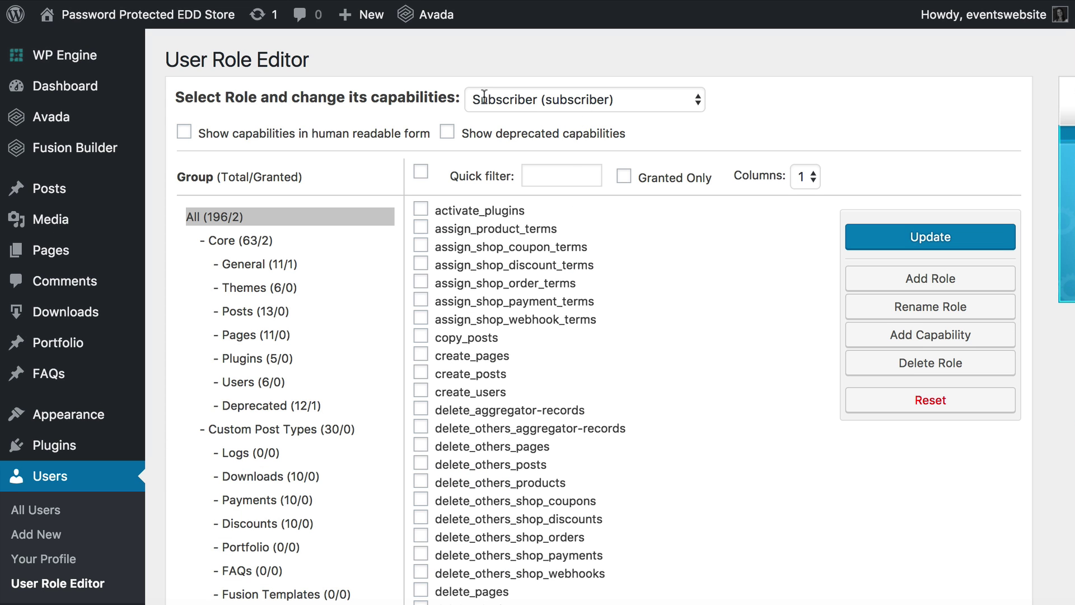
{"action": "left_click", "coordinate": [538, 97]}
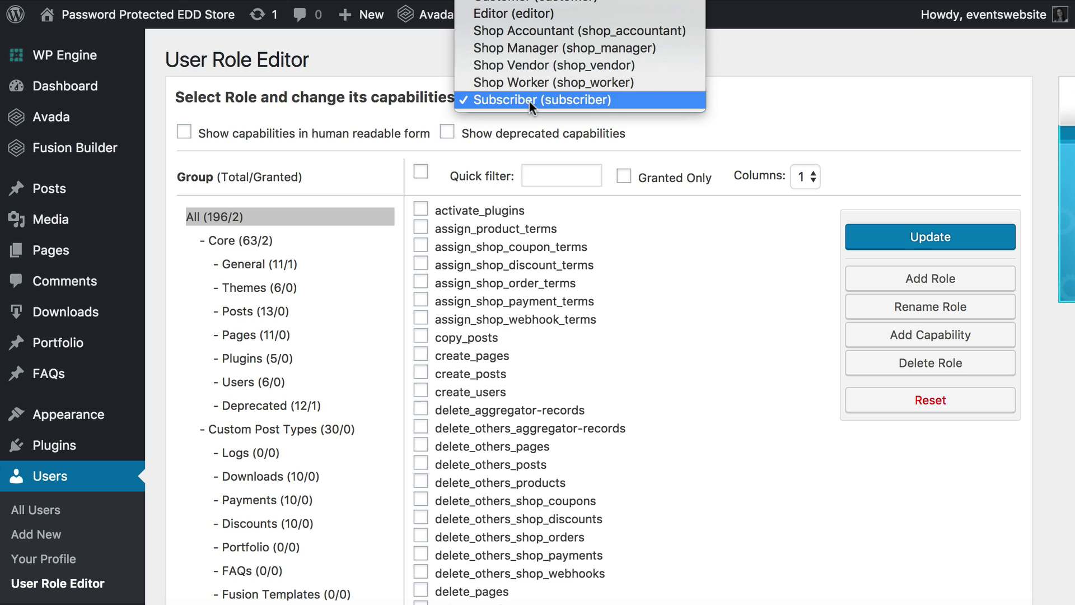
{"action": "left_click", "coordinate": [541, 96]}
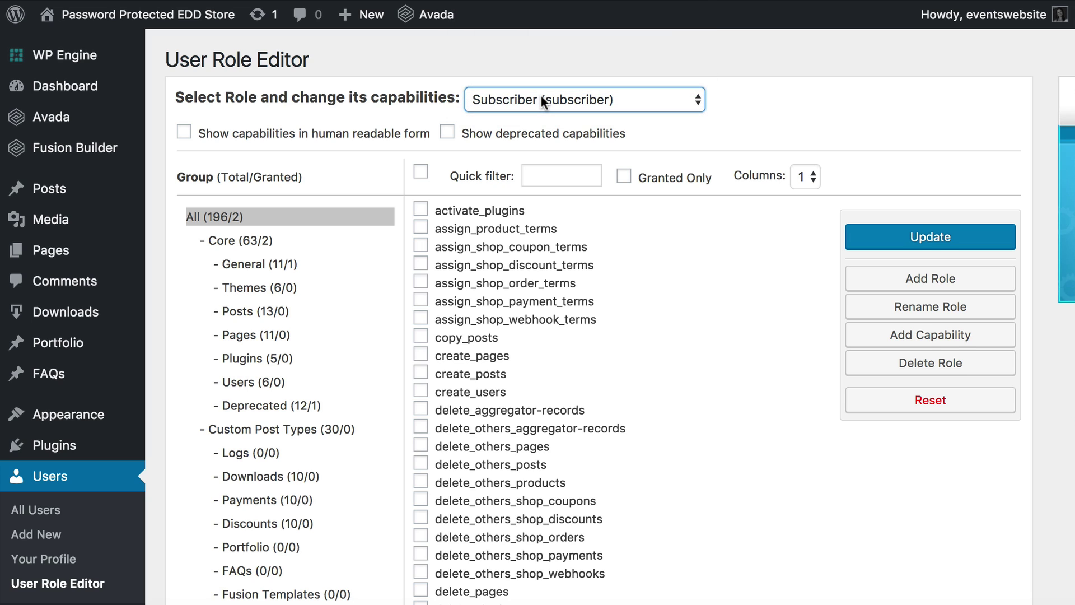
{"action": "left_click", "coordinate": [547, 100]}
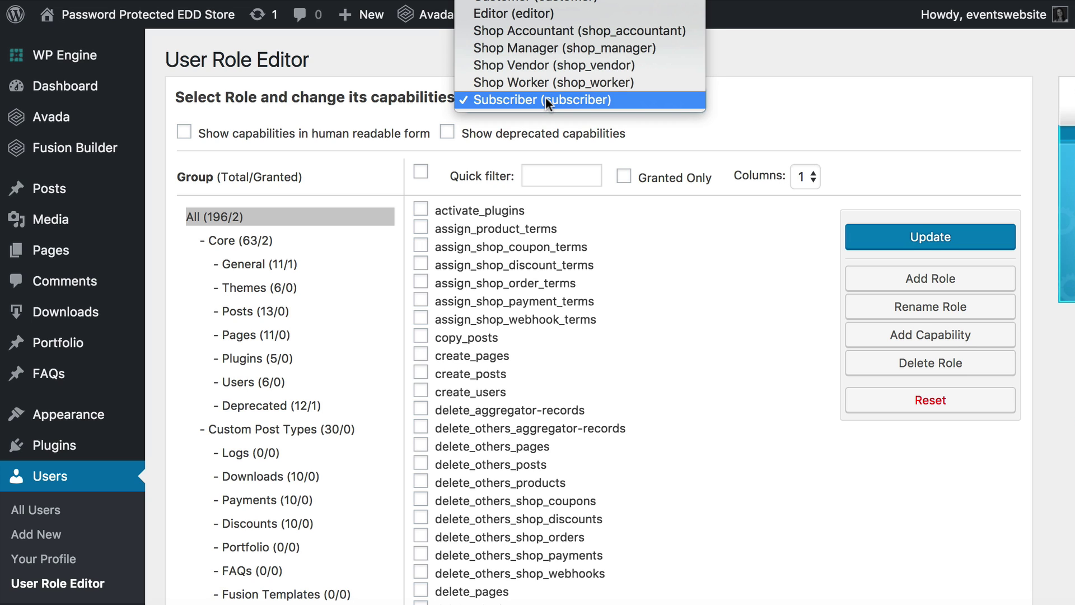
{"action": "left_click", "coordinate": [545, 99]}
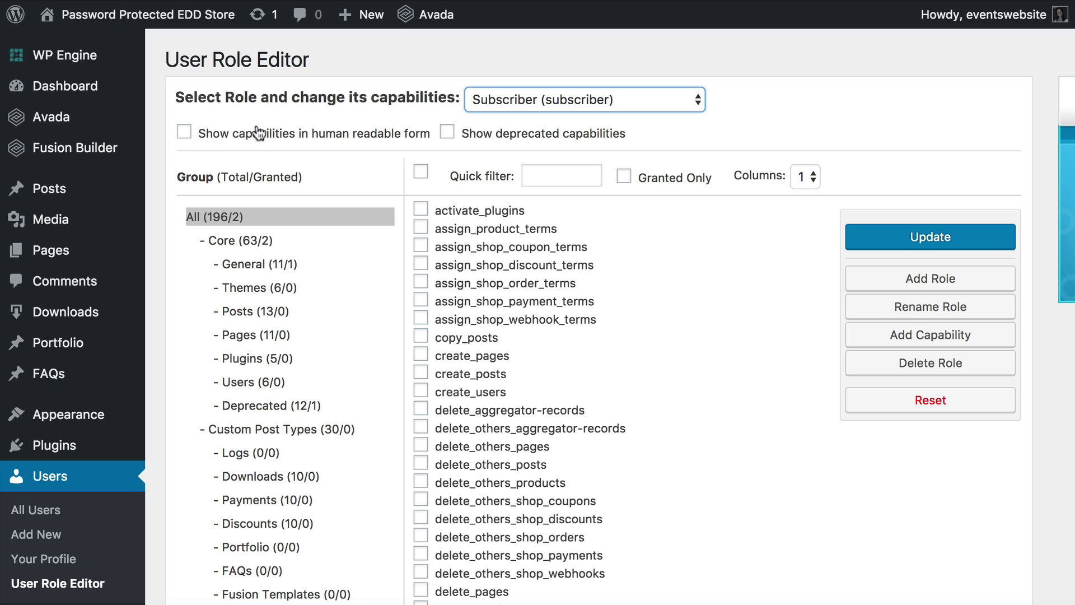
Show human-readable capability names and grant Read private pages, posts and products
{"action": "left_click", "coordinate": [185, 134]}
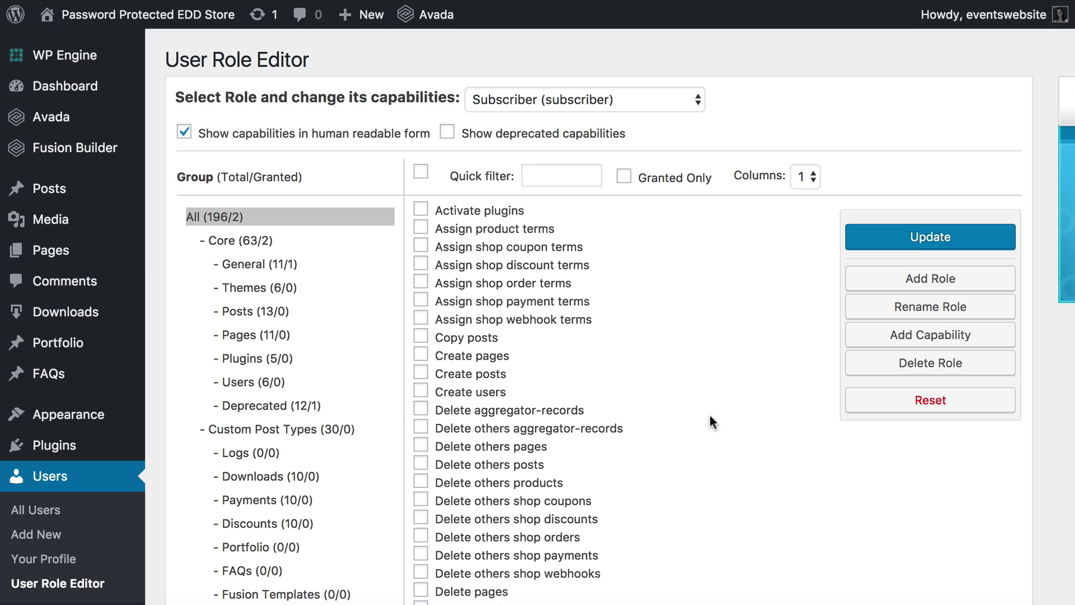
{"action": "scroll", "coordinate": [710, 422], "scroll_direction": "down", "scroll_amount": 2}
{"action": "scroll", "coordinate": [710, 422], "scroll_direction": "down", "scroll_amount": 5}
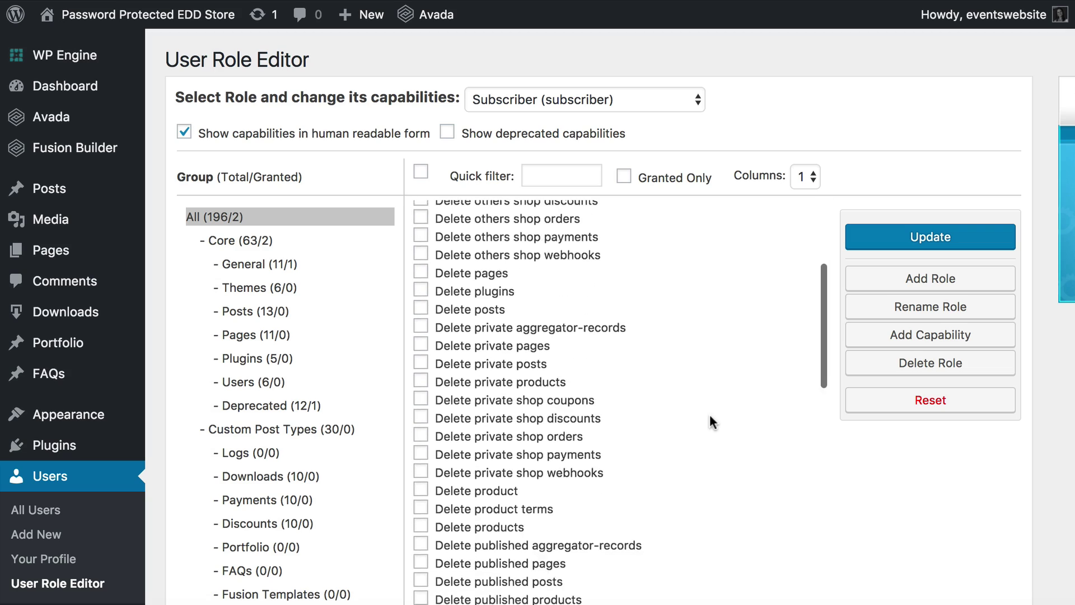
{"action": "scroll", "coordinate": [710, 422], "scroll_direction": "down", "scroll_amount": 5}
{"action": "scroll", "coordinate": [710, 421], "scroll_direction": "down", "scroll_amount": 5}
{"action": "scroll", "coordinate": [710, 422], "scroll_direction": "down", "scroll_amount": 5}
{"action": "scroll", "coordinate": [711, 422], "scroll_direction": "down", "scroll_amount": 2}
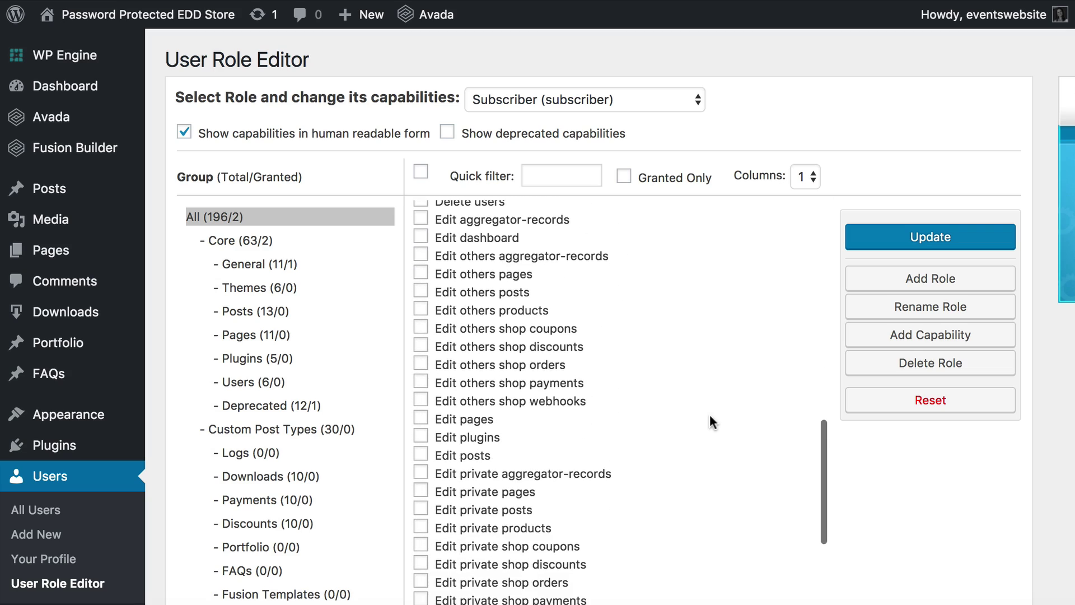
{"action": "scroll", "coordinate": [711, 423], "scroll_direction": "down", "scroll_amount": 4}
{"action": "scroll", "coordinate": [710, 422], "scroll_direction": "down", "scroll_amount": 4}
{"action": "scroll", "coordinate": [709, 422], "scroll_direction": "down", "scroll_amount": 4}
{"action": "scroll", "coordinate": [710, 422], "scroll_direction": "down", "scroll_amount": 5}
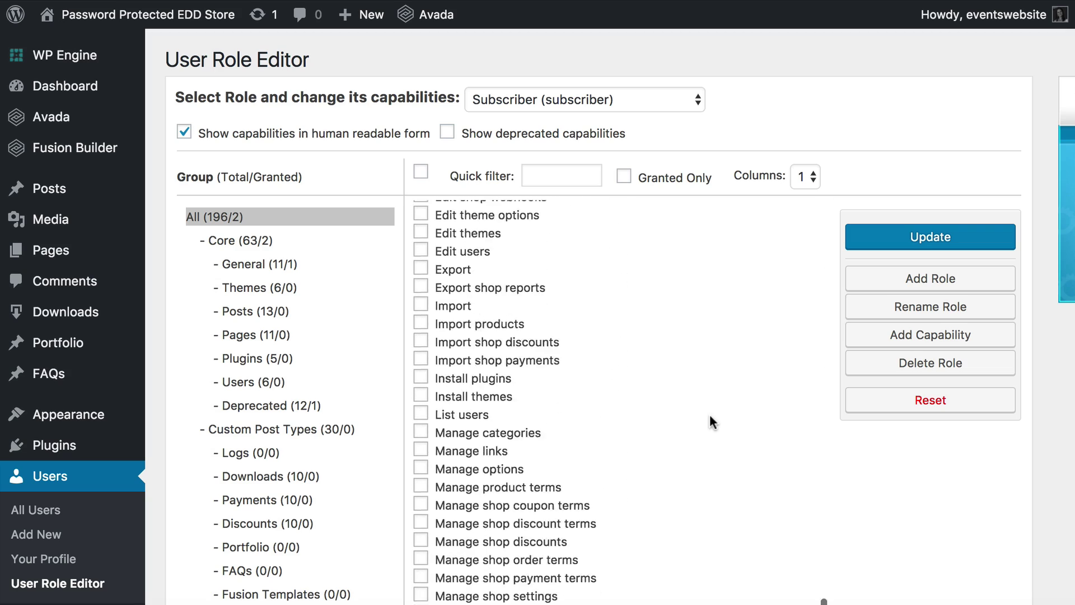
{"action": "scroll", "coordinate": [710, 421], "scroll_direction": "down", "scroll_amount": 6}
{"action": "scroll", "coordinate": [709, 423], "scroll_direction": "down", "scroll_amount": 5}
{"action": "scroll", "coordinate": [710, 421], "scroll_direction": "down", "scroll_amount": 2}
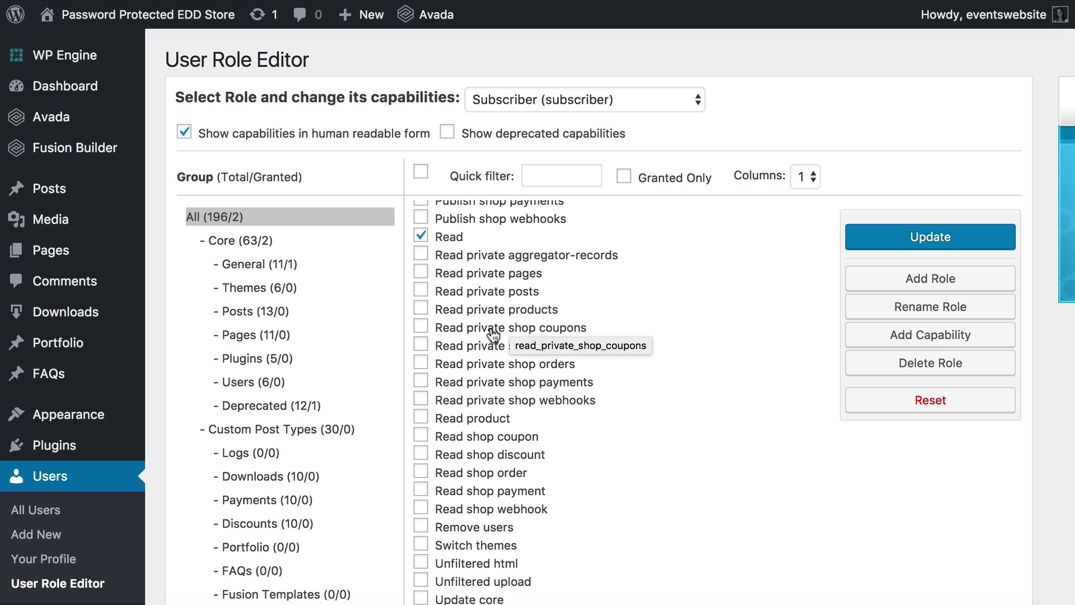
{"action": "left_click", "coordinate": [421, 273]}
{"action": "left_click", "coordinate": [420, 291]}
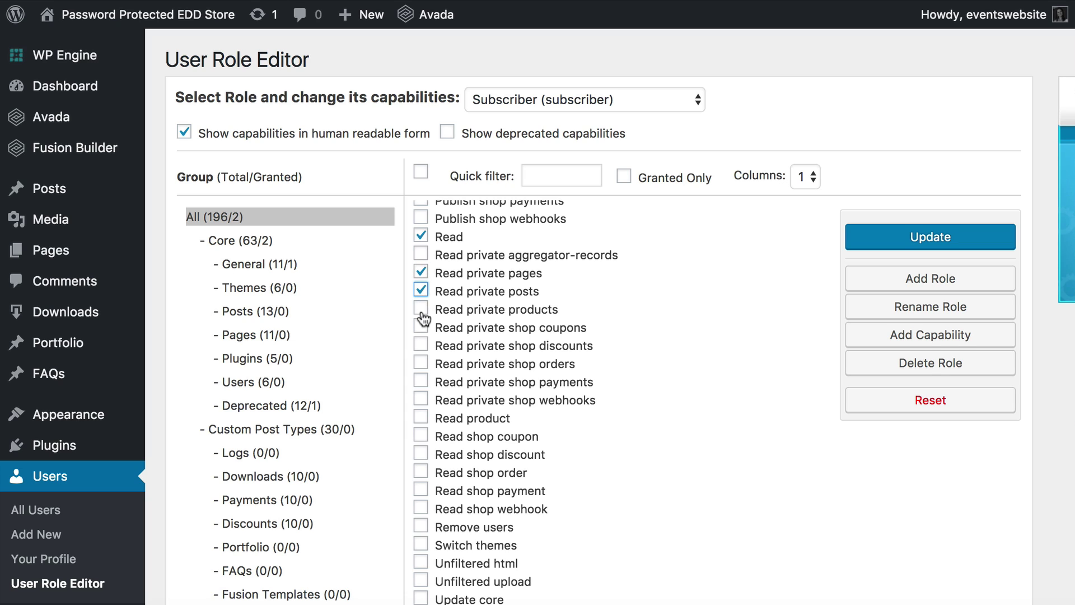
{"action": "left_click", "coordinate": [420, 310]}
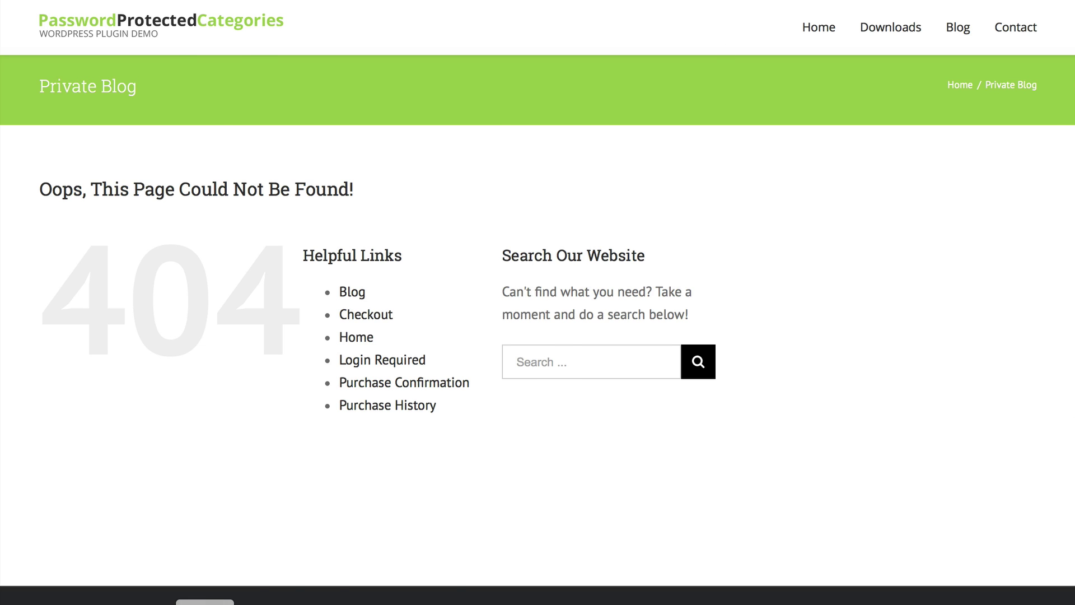
Return from the front end to the User Role Editor admin screen
{"action": "left_click", "coordinate": [277, 593]}
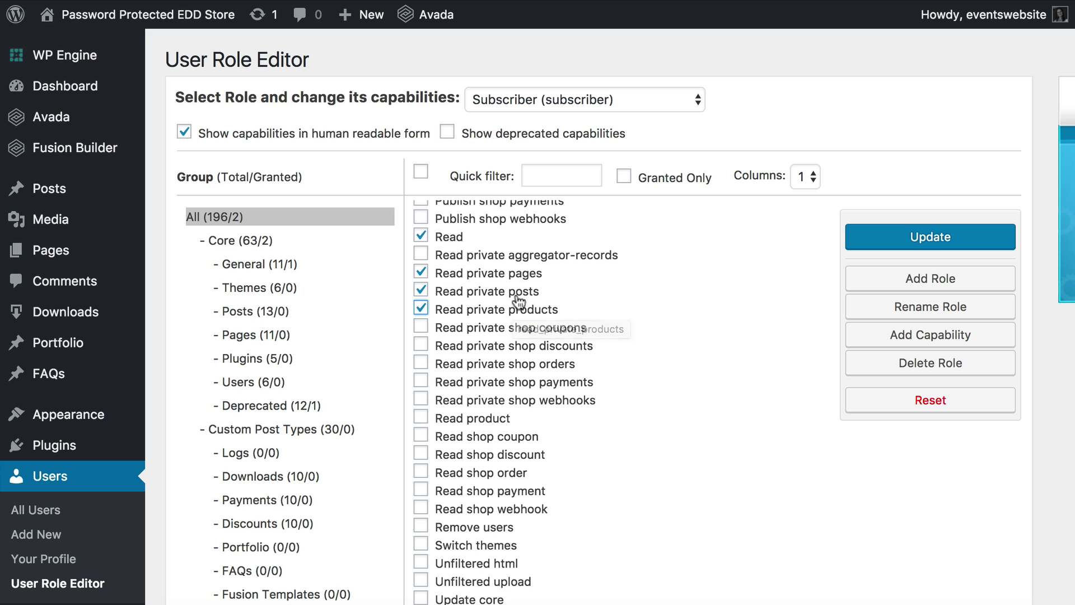
Update the Subscriber role and confirm the capability changes
{"action": "left_click", "coordinate": [921, 238]}
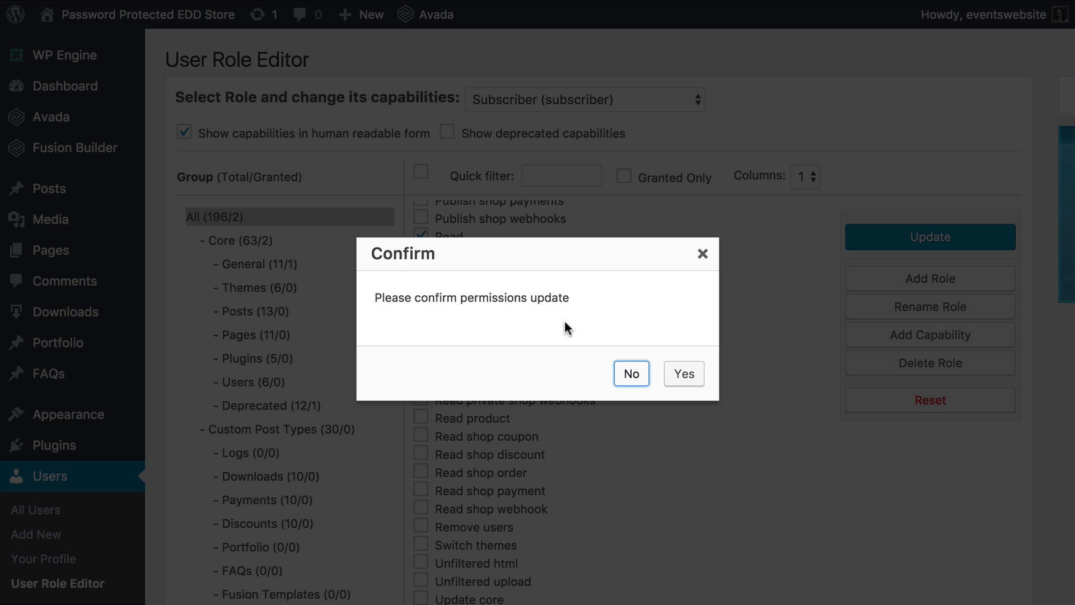
{"action": "left_click", "coordinate": [684, 375]}
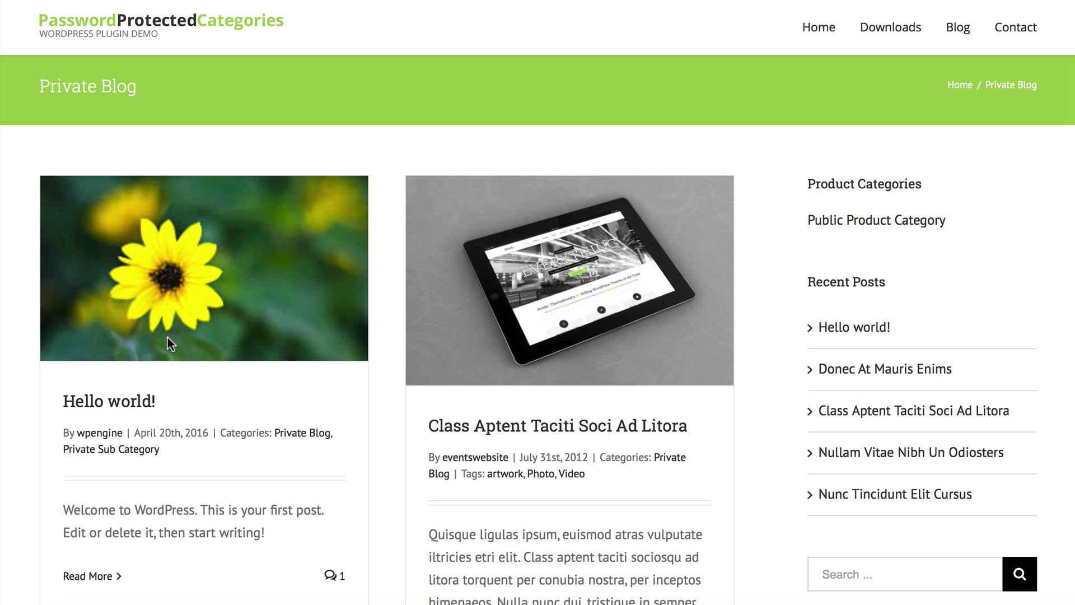
{"action": "scroll", "coordinate": [167, 337], "scroll_direction": "down", "scroll_amount": 5}
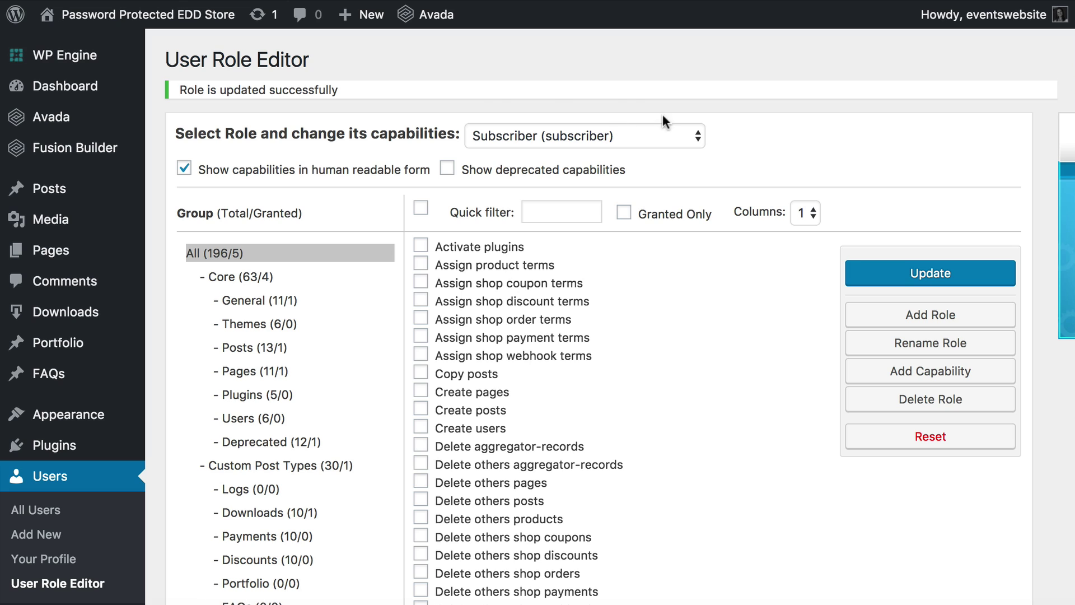
{"action": "left_click", "coordinate": [651, 130]}
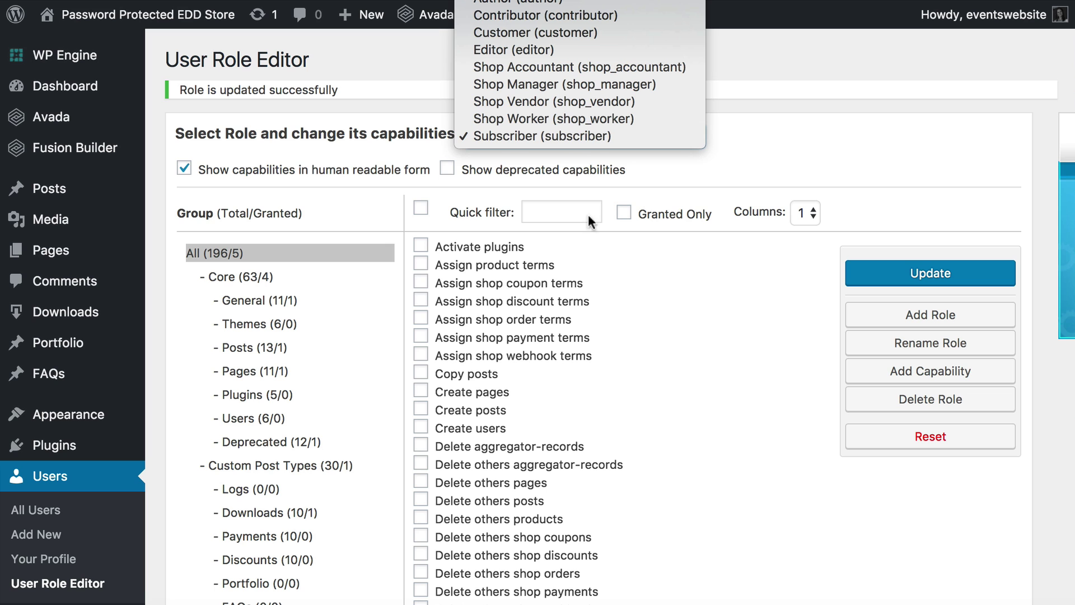
{"action": "left_click", "coordinate": [768, 122]}
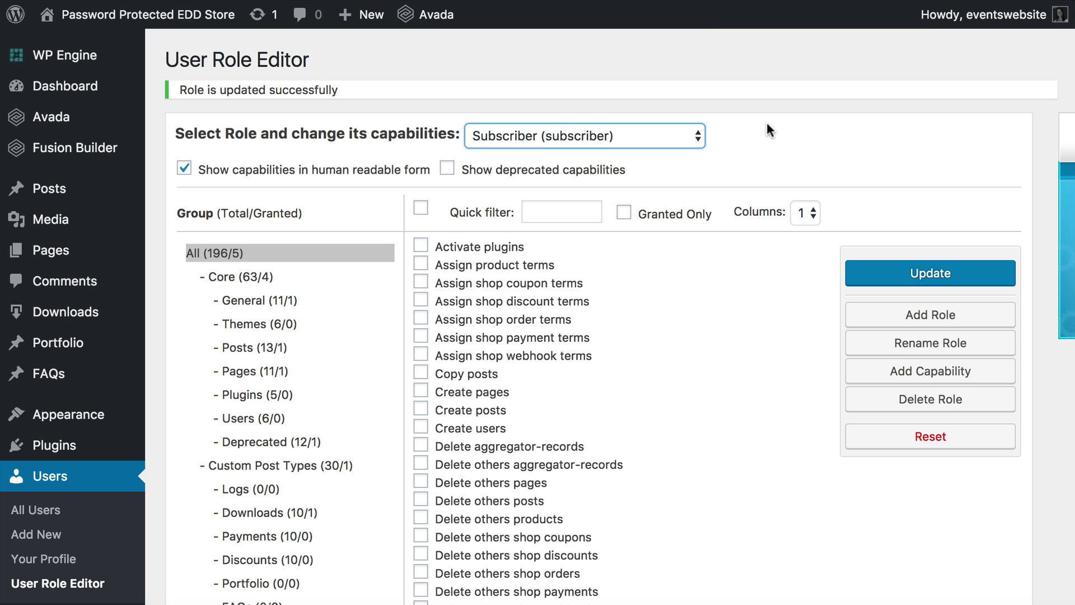